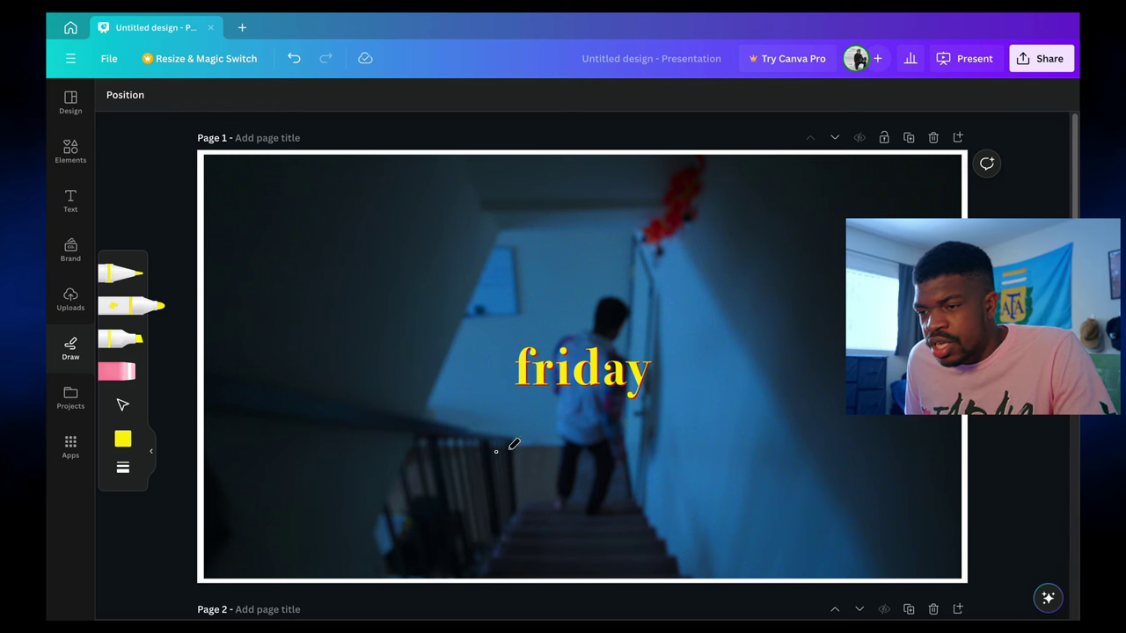
- Undo a stray stroke, draw a yellow arrow left of Friday, and finish the blue zigzag
key(ctrl+z)
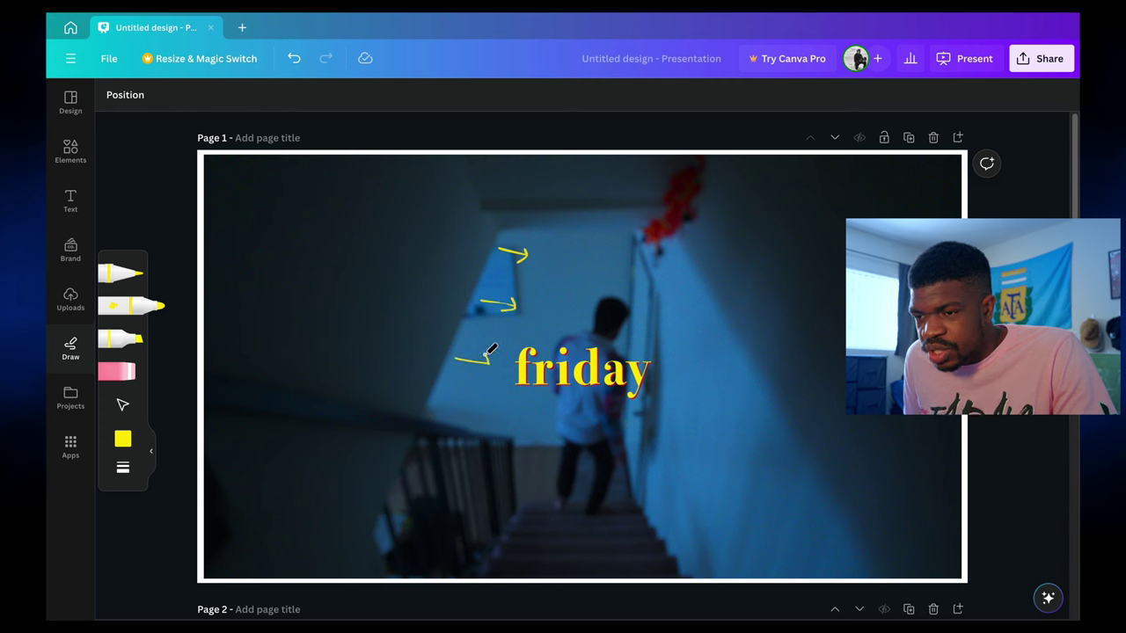
drag(445, 390, 482, 398)
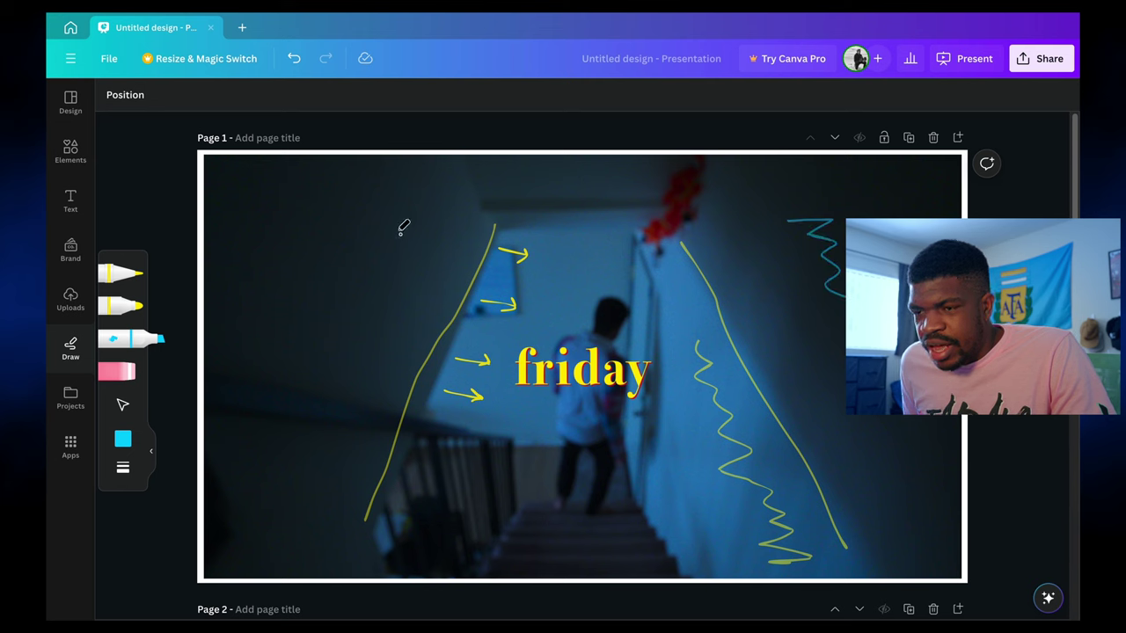
drag(289, 390, 283, 396)
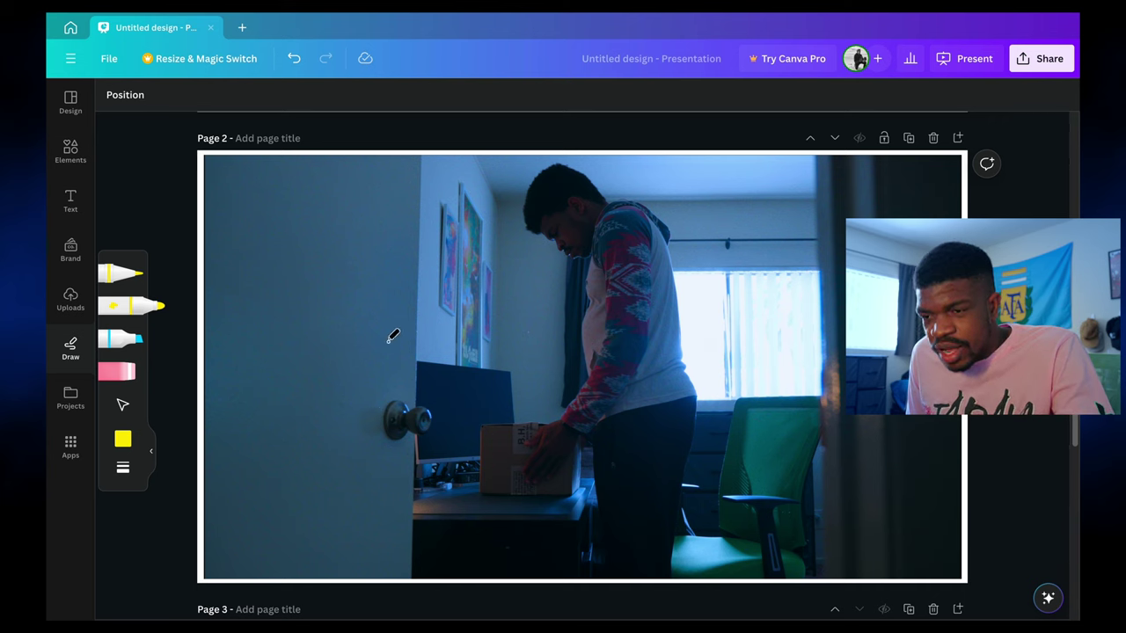
- Draw a yellow arrow pointing at the package on page 2
drag(433, 363, 463, 373)
key(h)
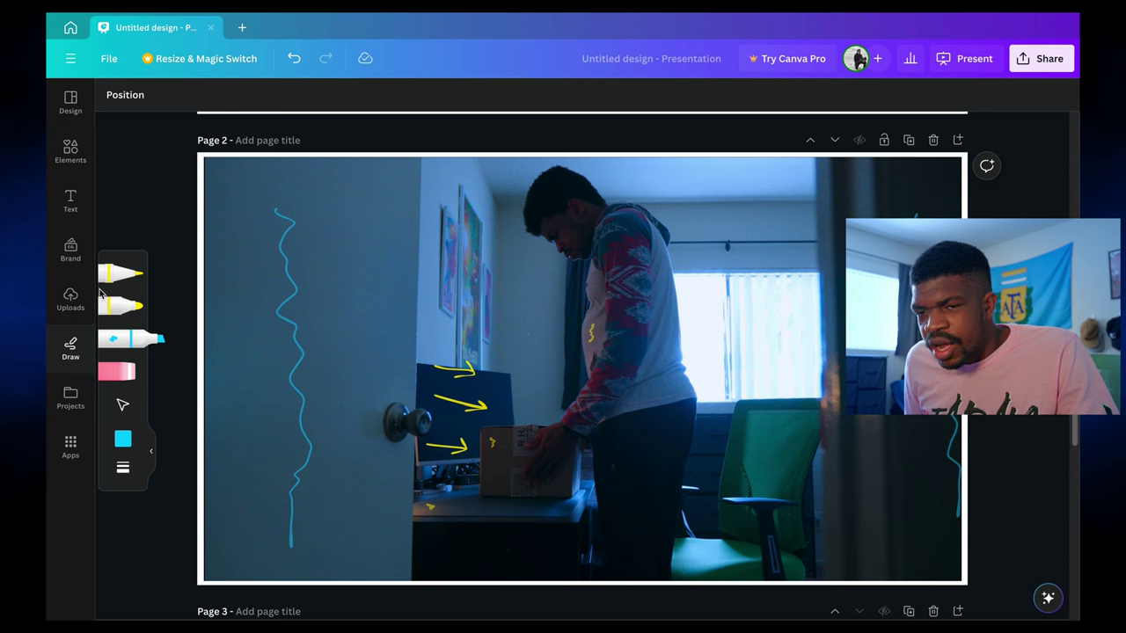
- Select the yellow highlighter in the Draw panel
click(125, 308)
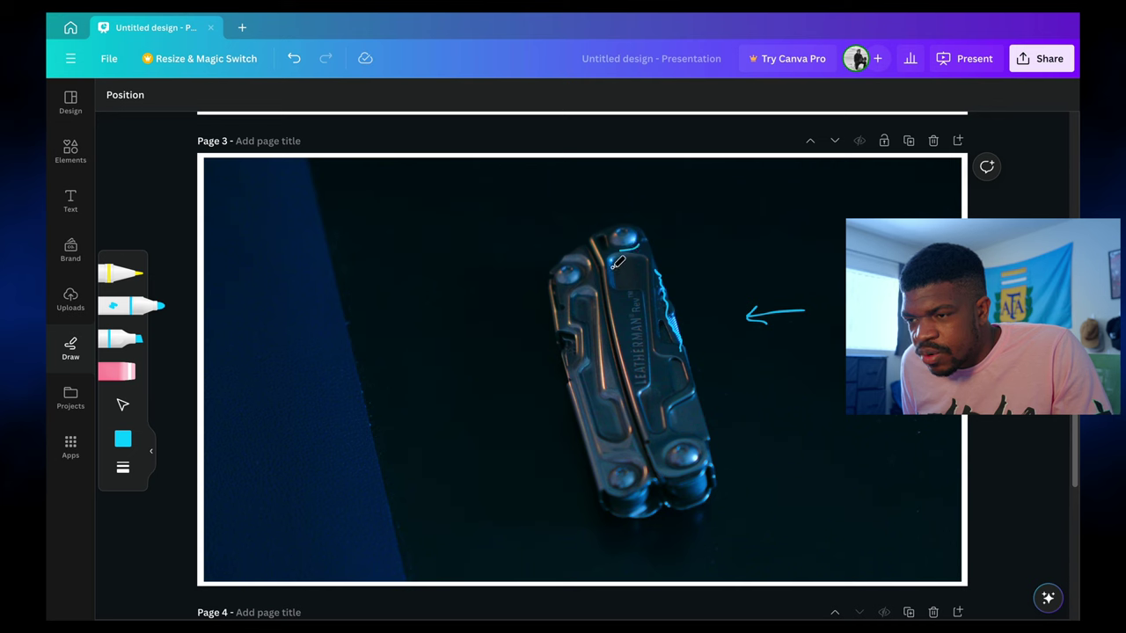
- Switch the ink from cyan to yellow and trace a line along the multitool's edge
click(105, 299)
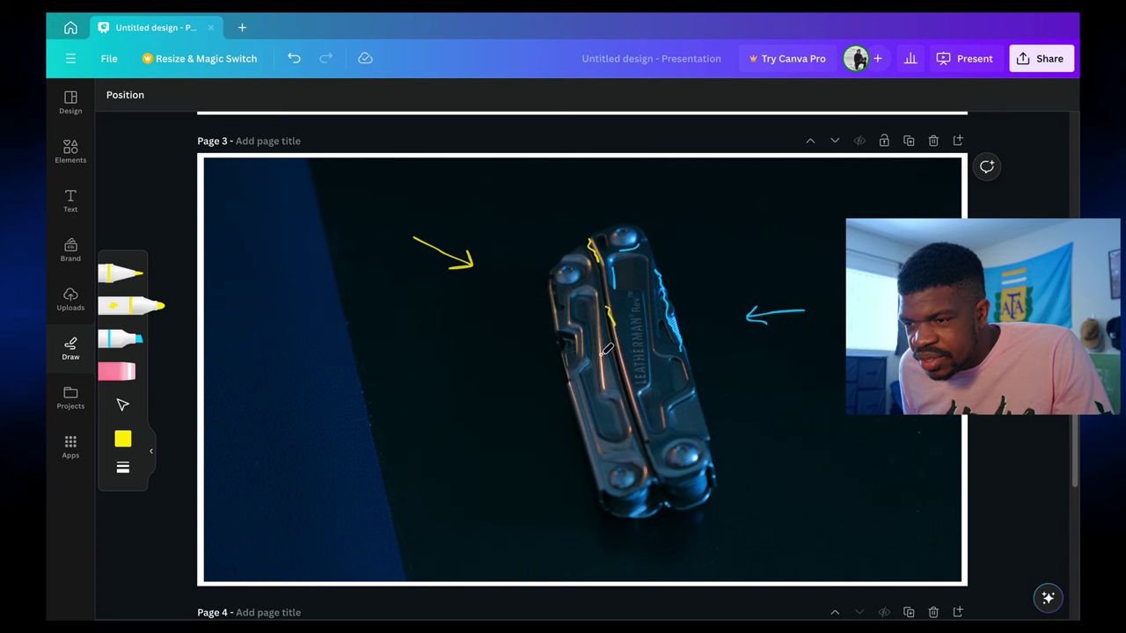
drag(632, 358, 625, 391)
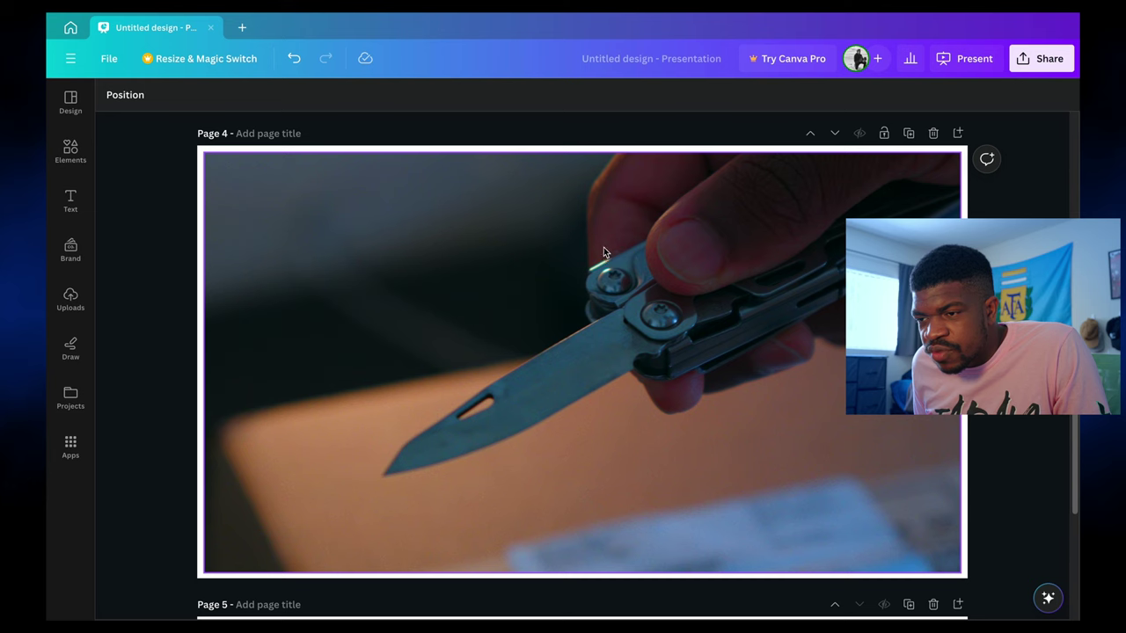
- Scroll up slightly over page 4 with the yellow marker ready
scroll(641, 155, up, 1)
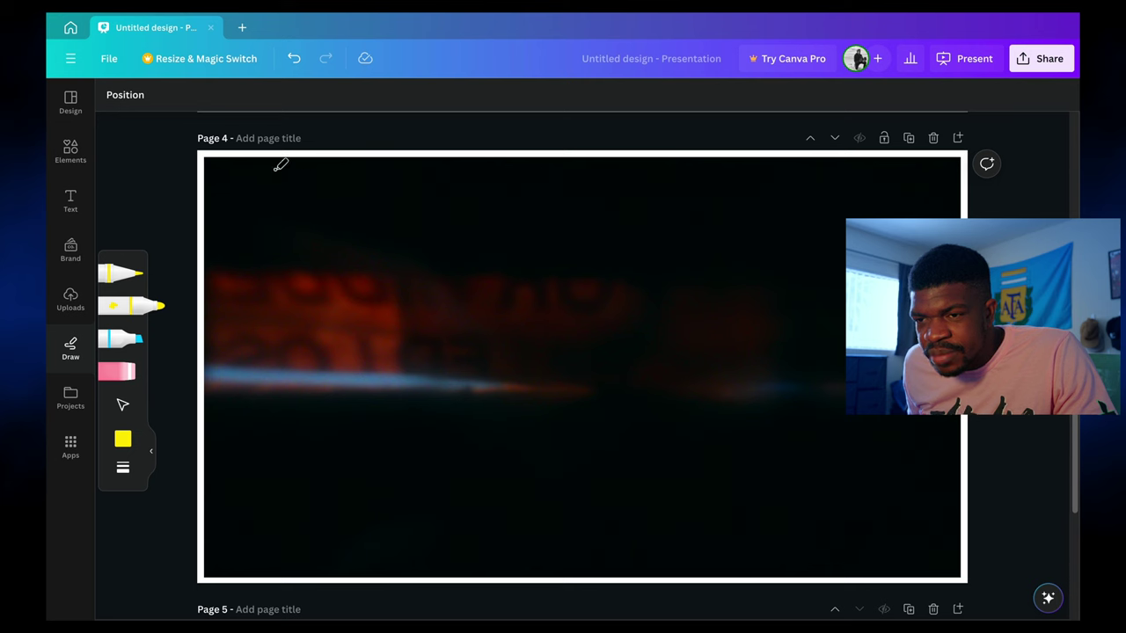
- Draw a yellow bracket and zigzag plus long blue lines across the frame's top and bottom
drag(320, 181, 360, 166)
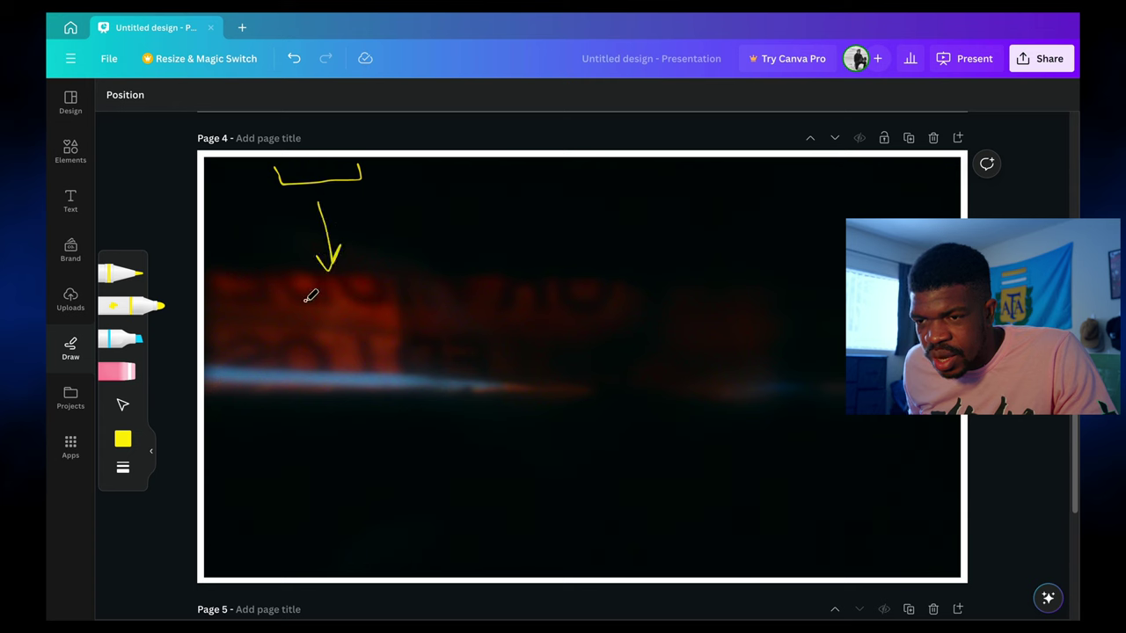
drag(306, 300, 387, 339)
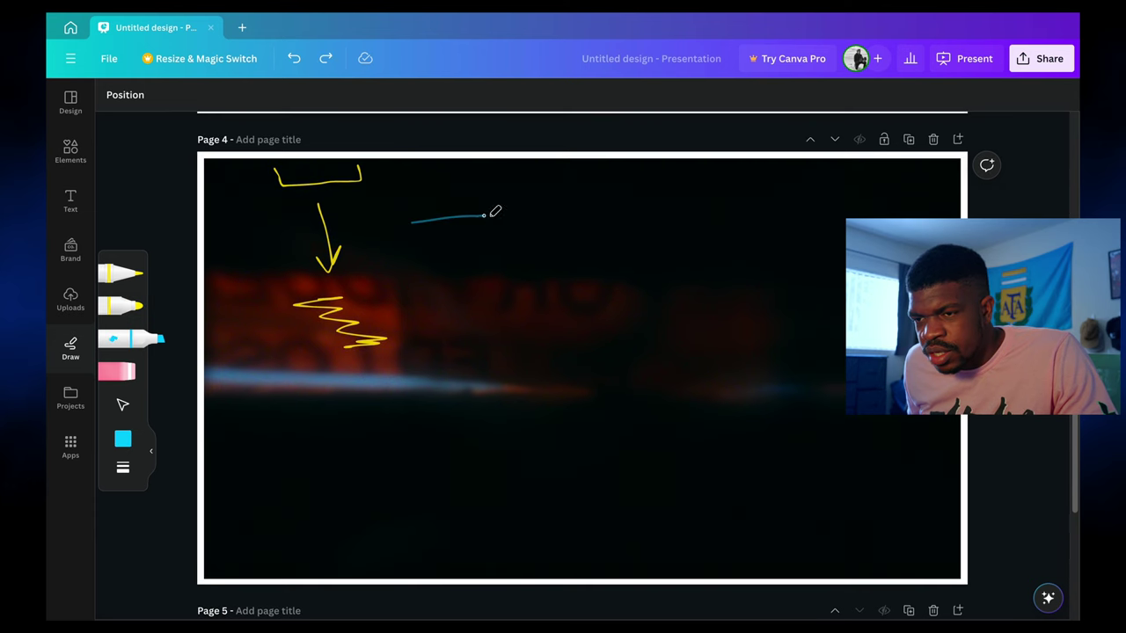
drag(495, 212, 922, 214)
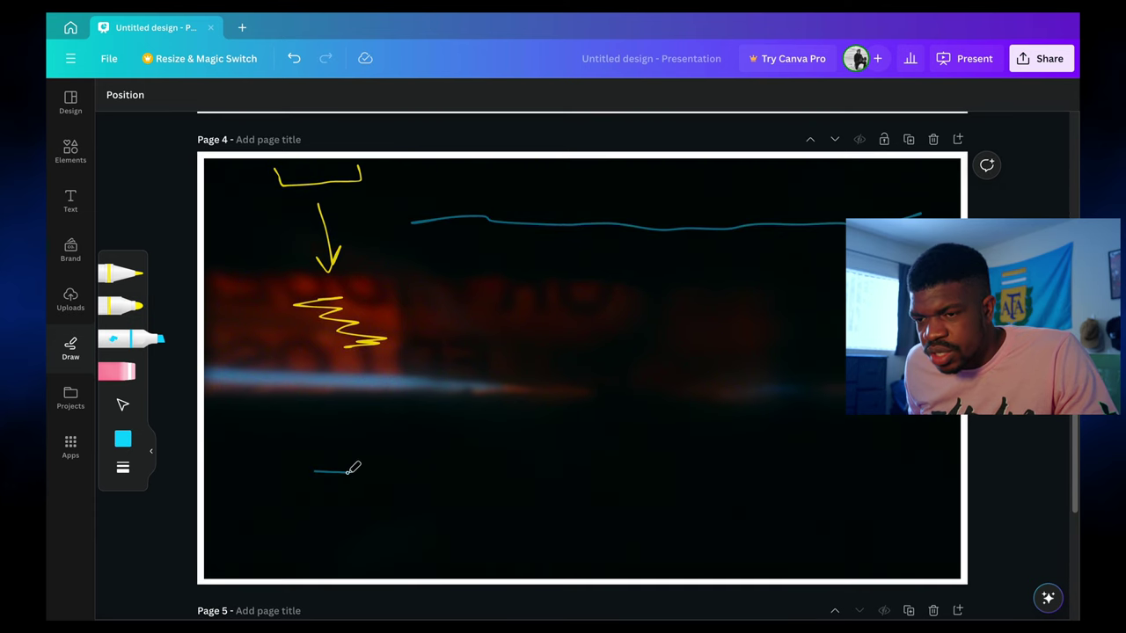
drag(349, 471, 904, 483)
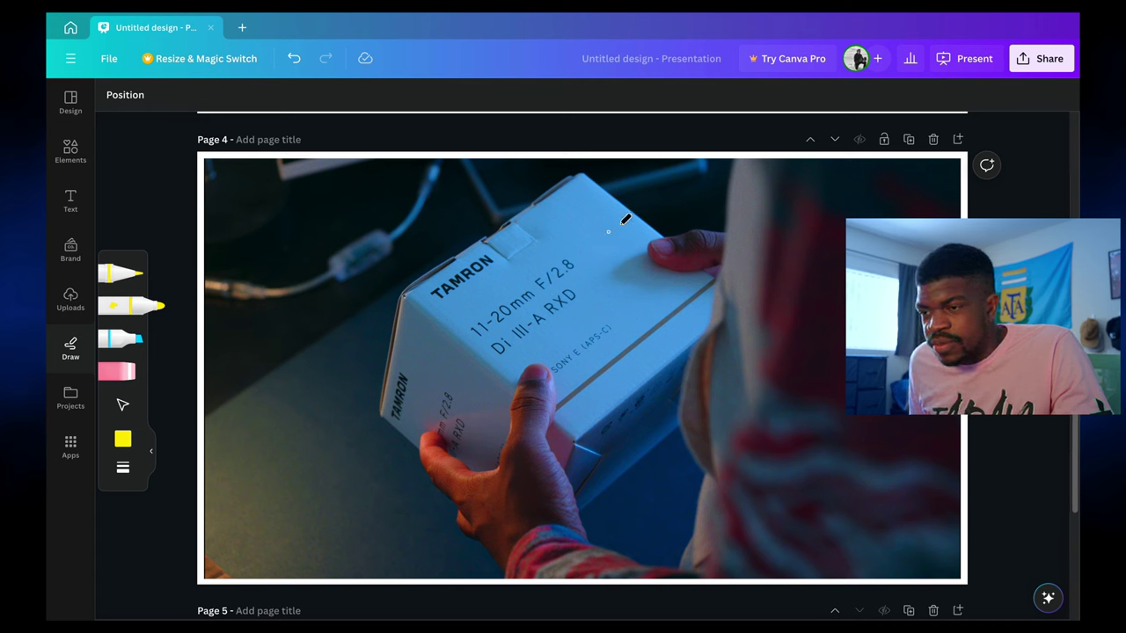
- Draw a cyan arrow and cyan zigzags on the Tamron box, plus a yellow zigzag at lower left
key(ctrl+z)
drag(720, 176, 670, 190)
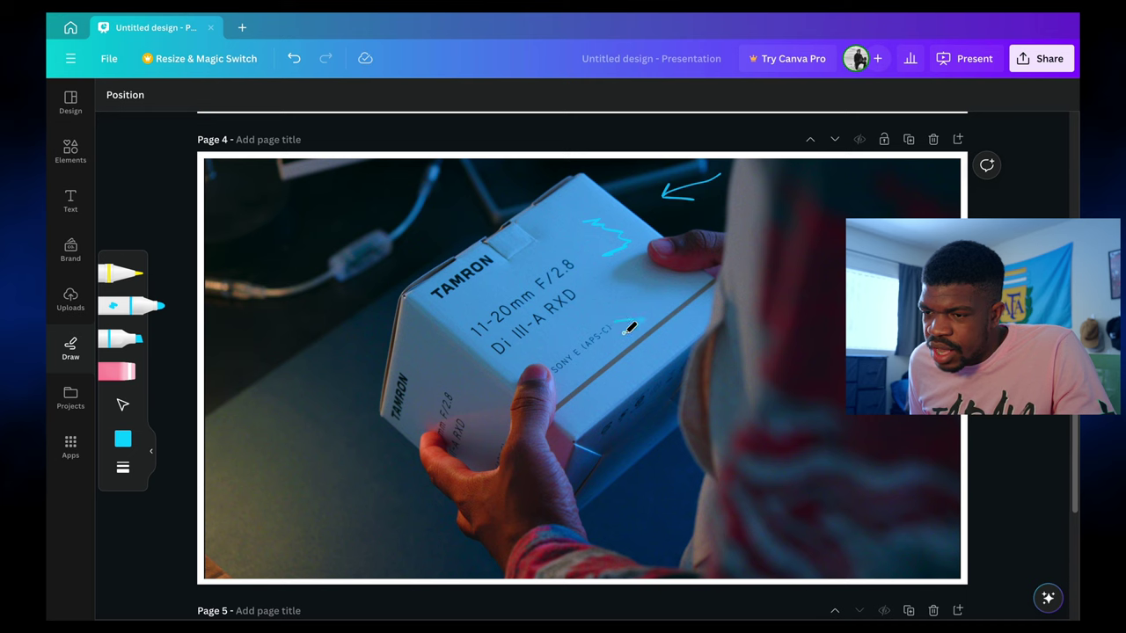
drag(473, 278, 510, 283)
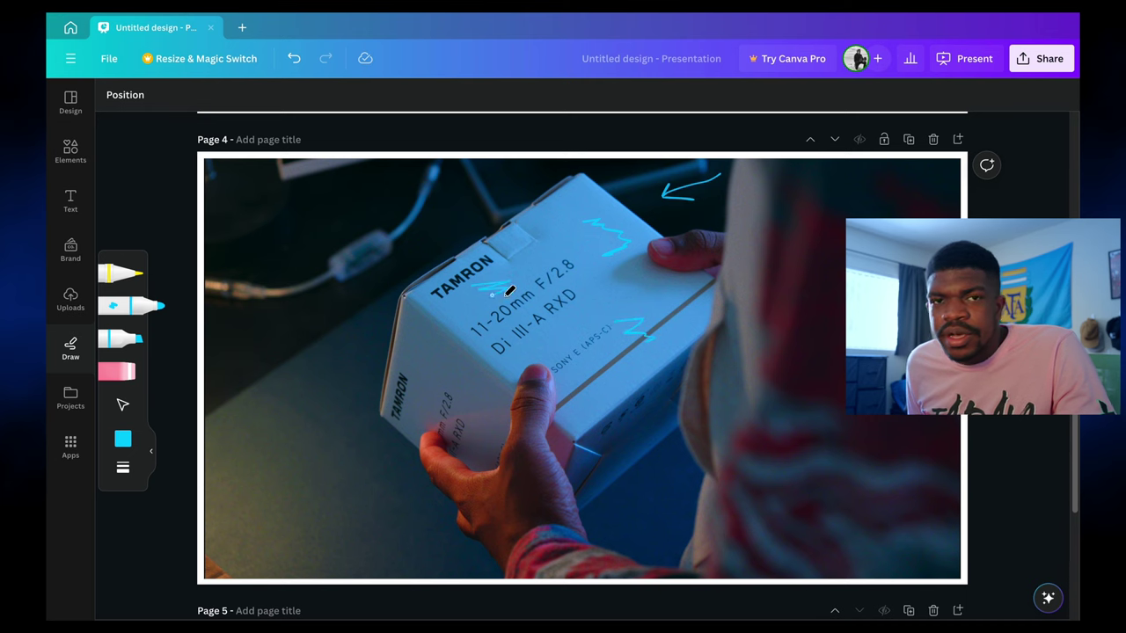
drag(553, 407, 544, 389)
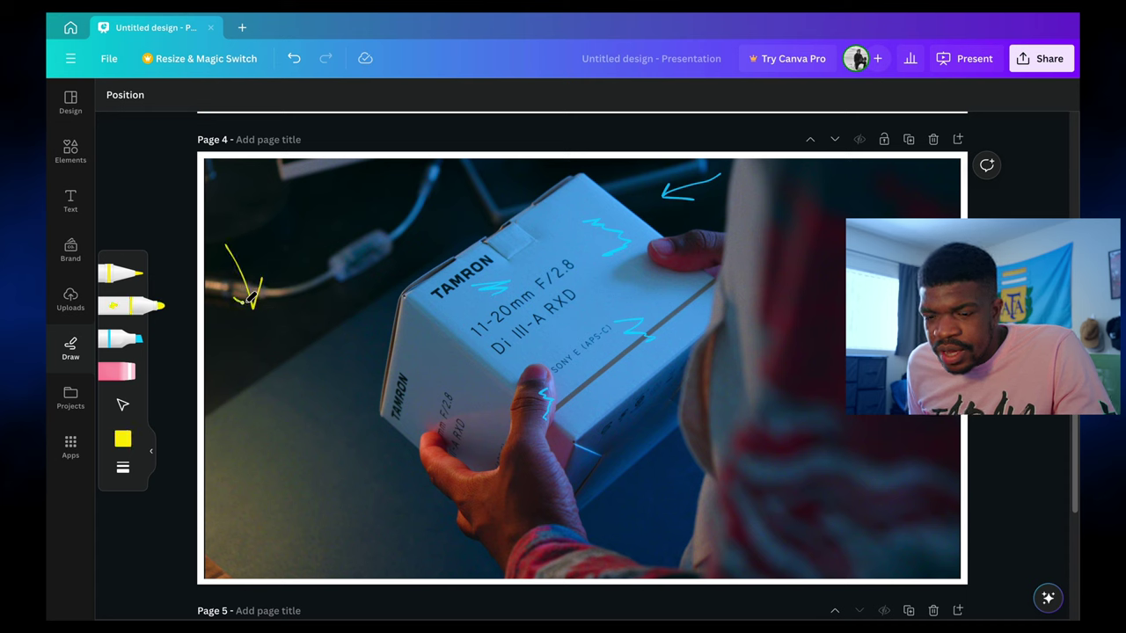
drag(227, 449, 250, 456)
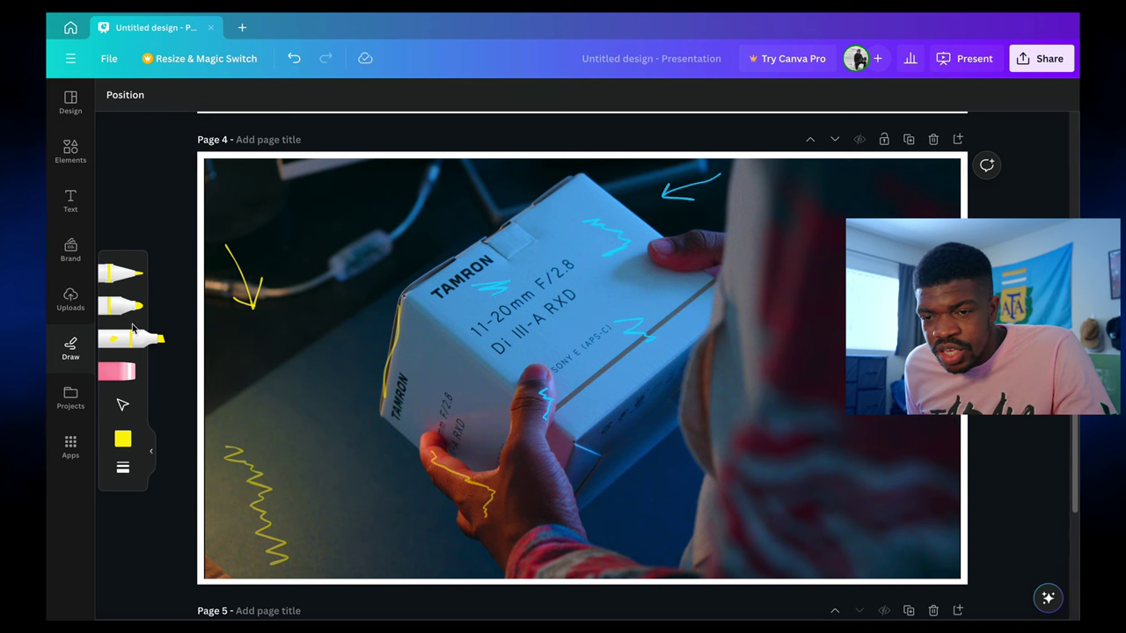
- Change the ink colour, extend the yellow zigzag down the sleeve, undo it, and mark the box
click(123, 440)
click(227, 452)
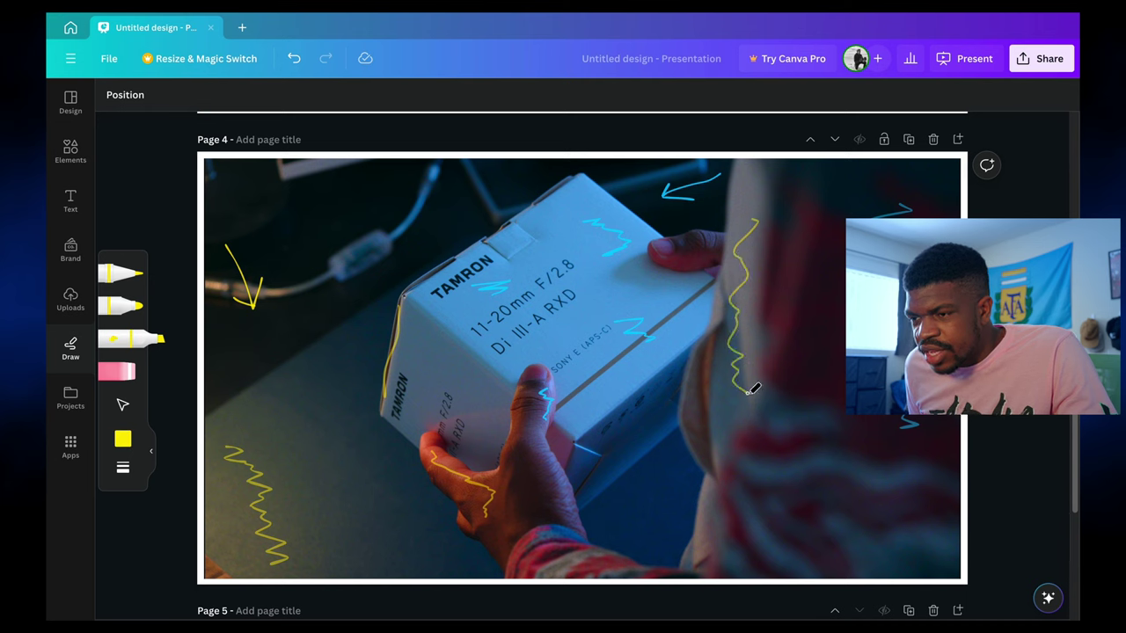
drag(747, 391, 715, 459)
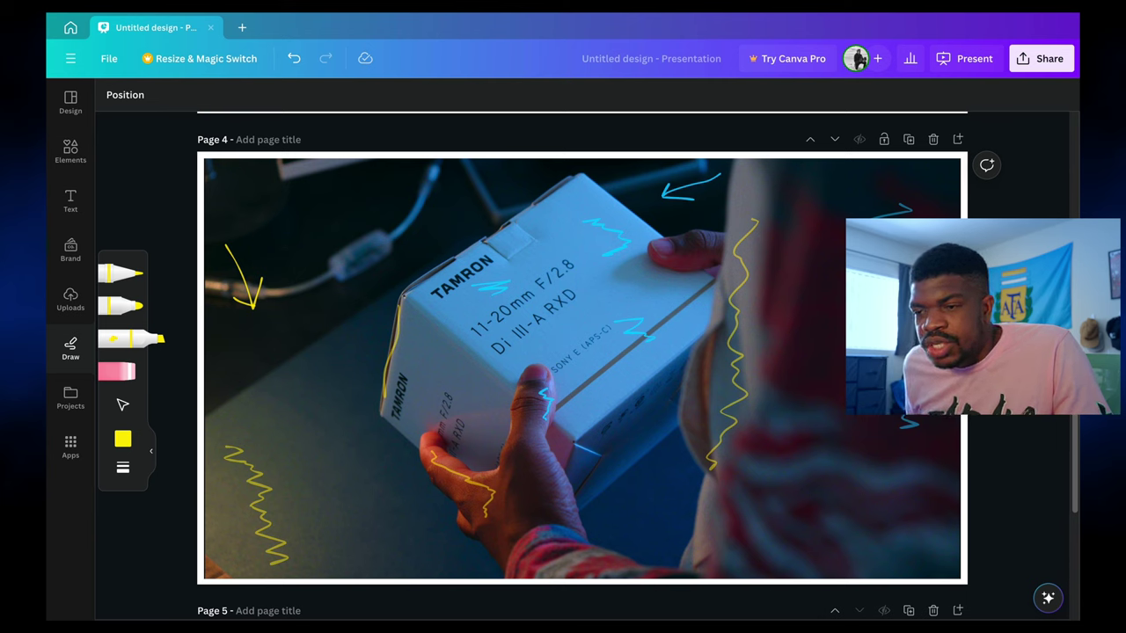
key(ctrl+z)
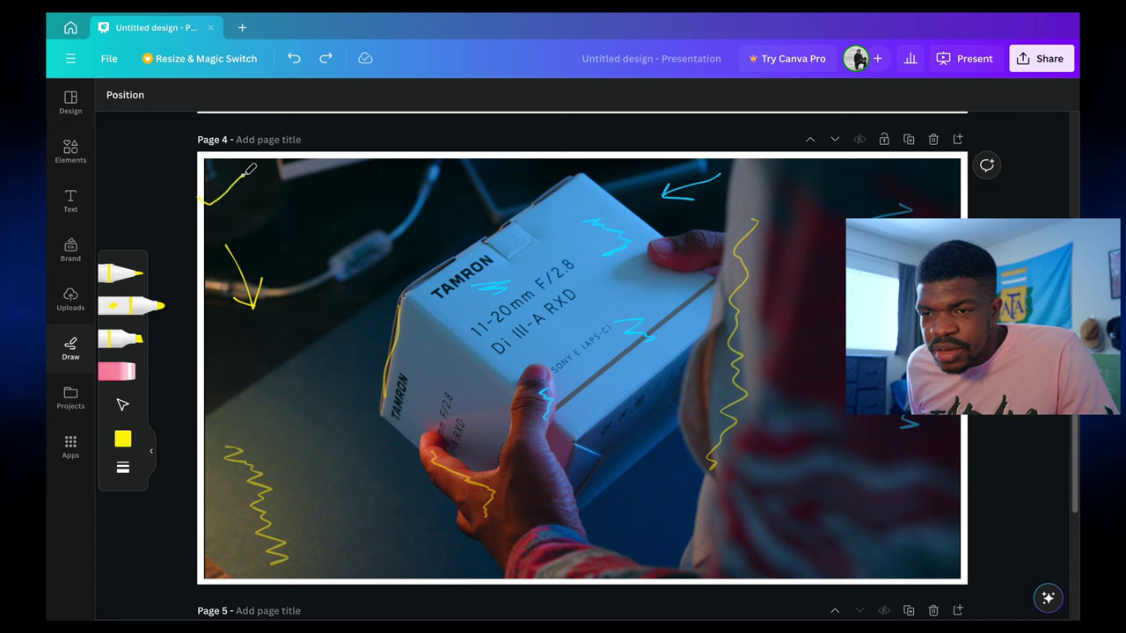
click(626, 273)
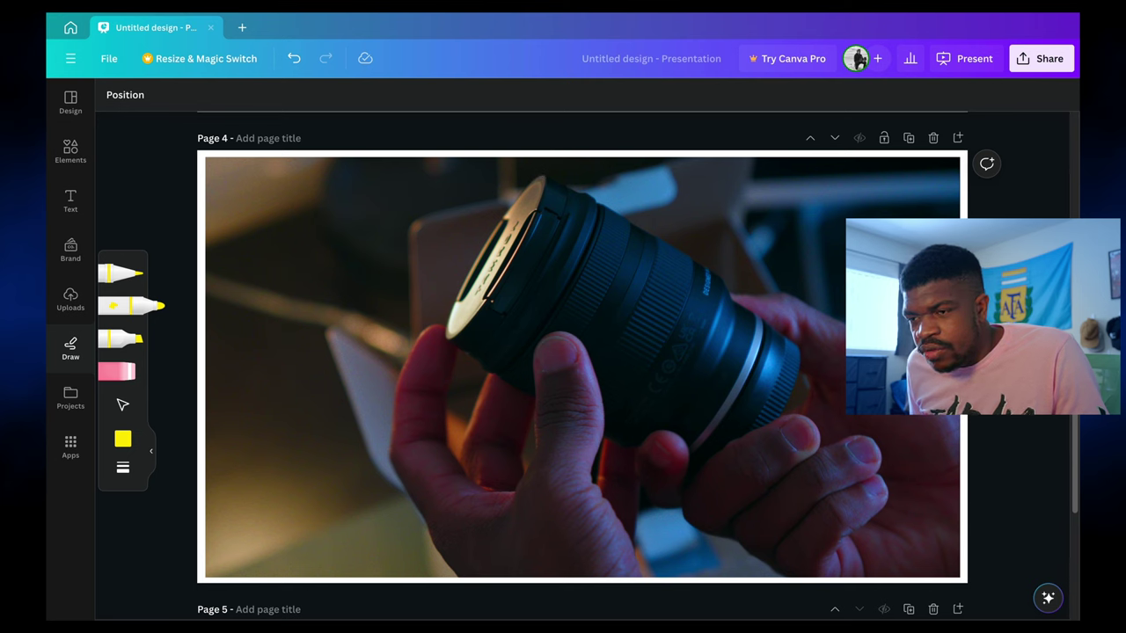
- Draw a yellow curve, an arrow at the lens, and yellow highlighter zigzags near the hand
mouse_move(199, 204)
mouse_down()
mouse_move(217, 219)
mouse_move(308, 163)
mouse_up()
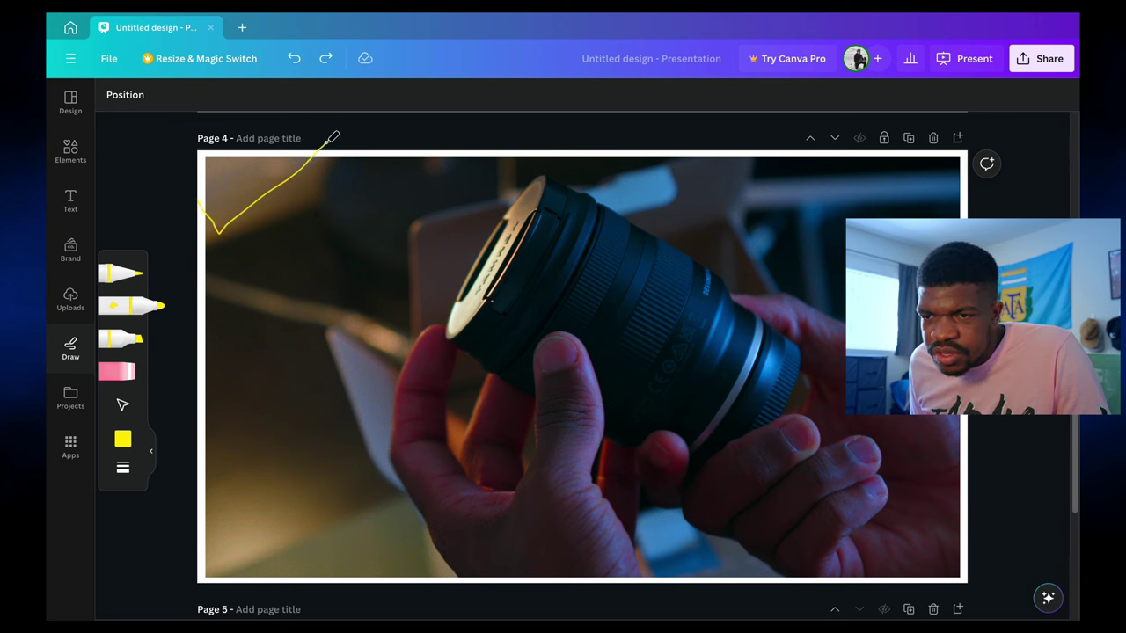
mouse_move(296, 210)
mouse_down()
mouse_move(357, 227)
mouse_move(362, 247)
mouse_up()
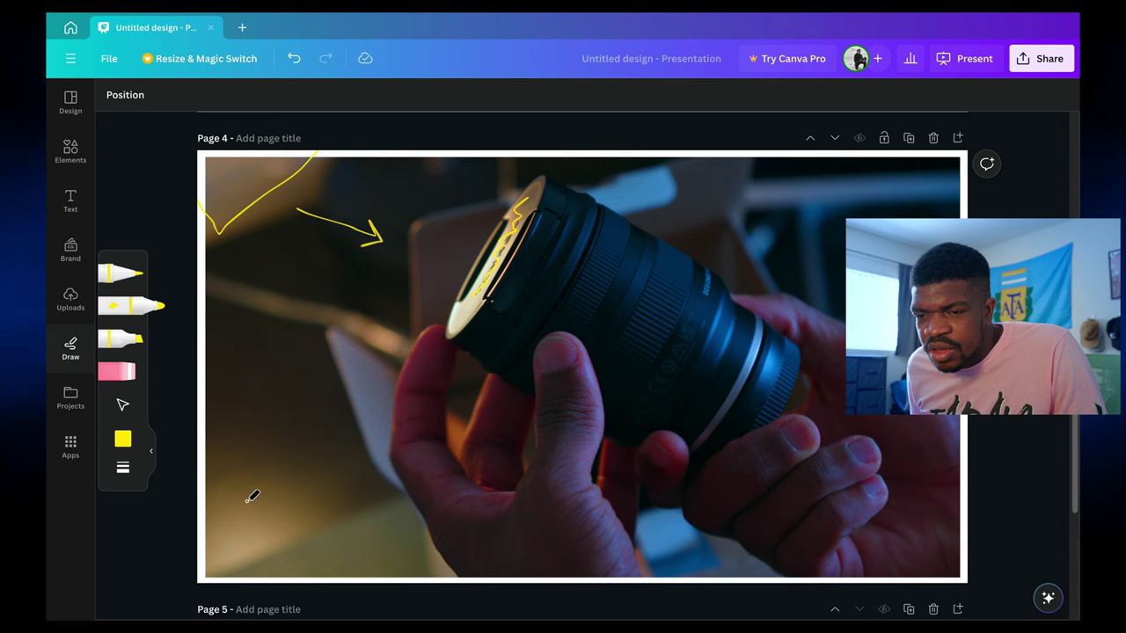
key(h)
drag(251, 494, 420, 559)
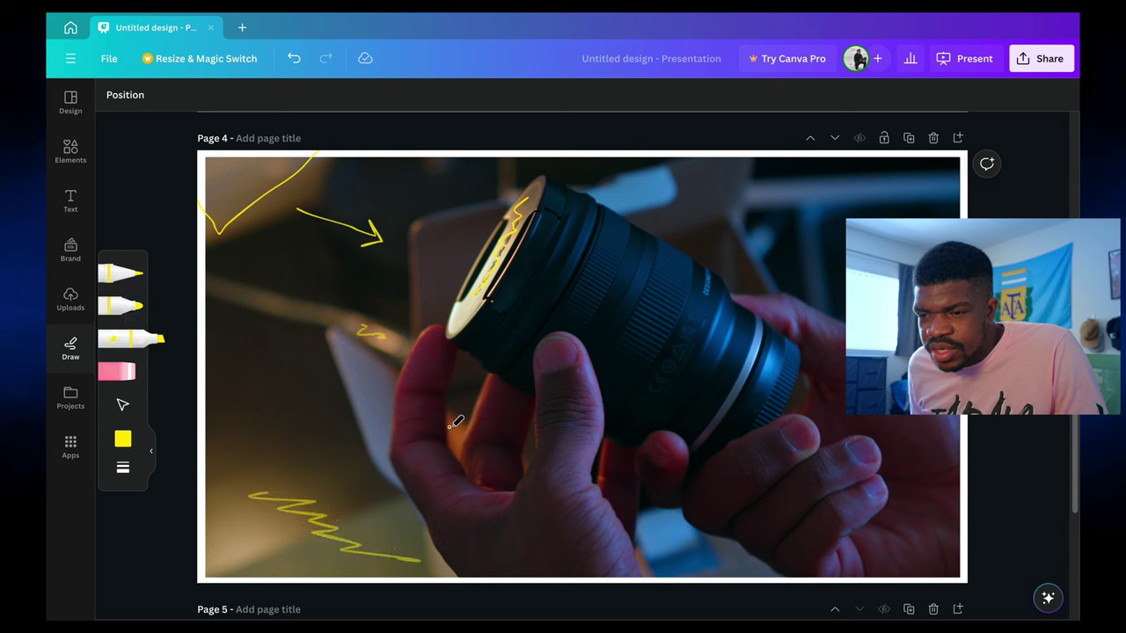
drag(472, 436, 457, 453)
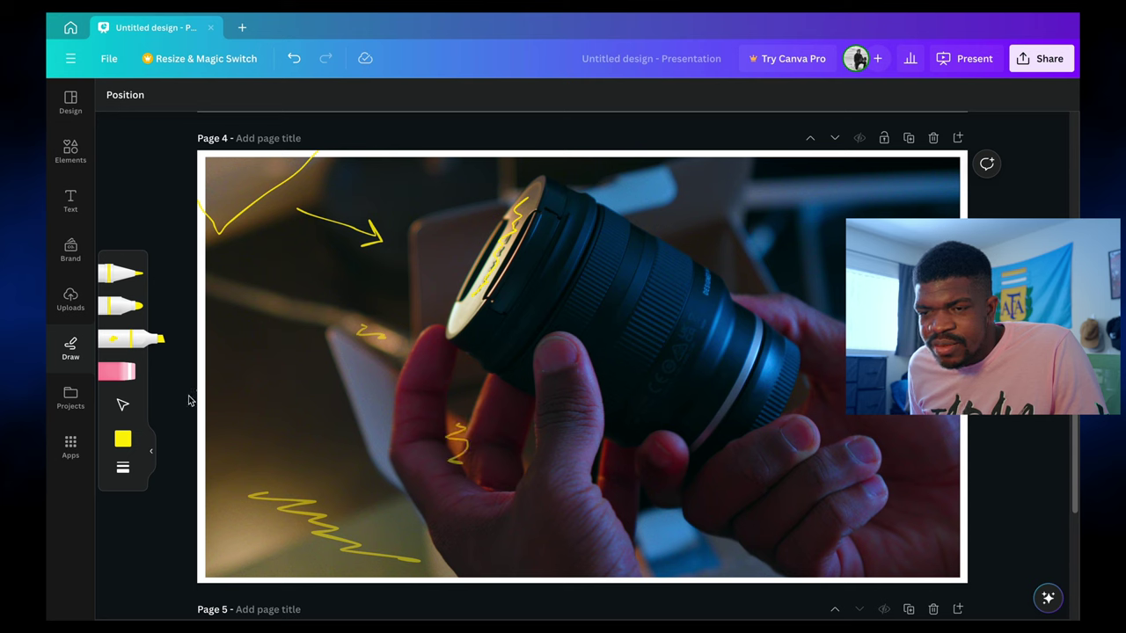
- Add cyan marker strokes at the photo's right edge and along the lens barrel
key(m)
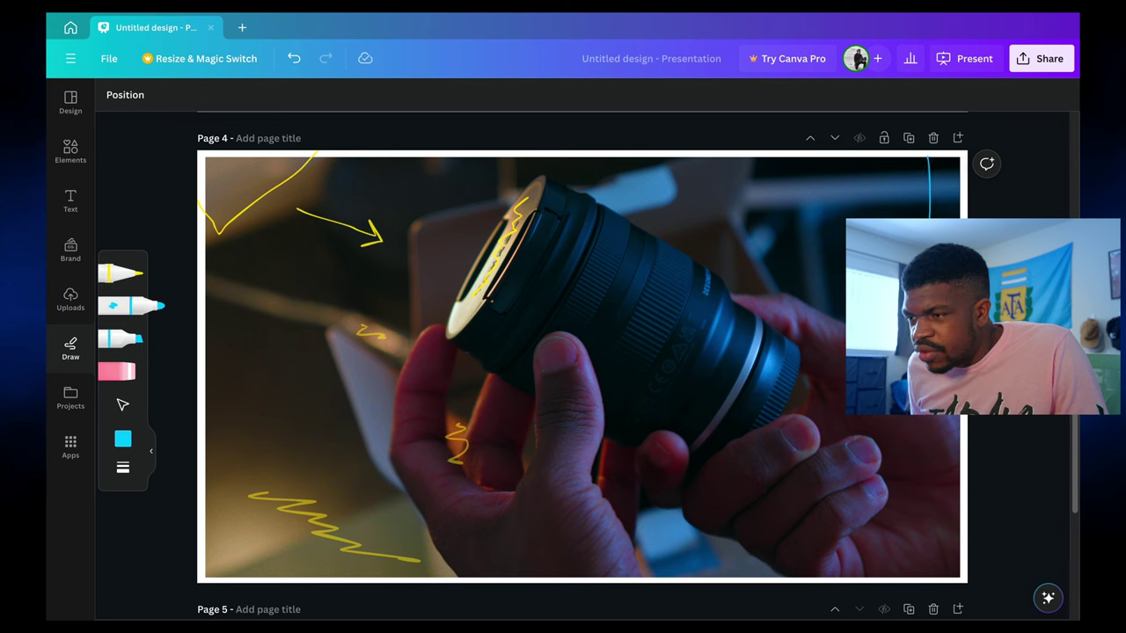
drag(870, 259, 759, 321)
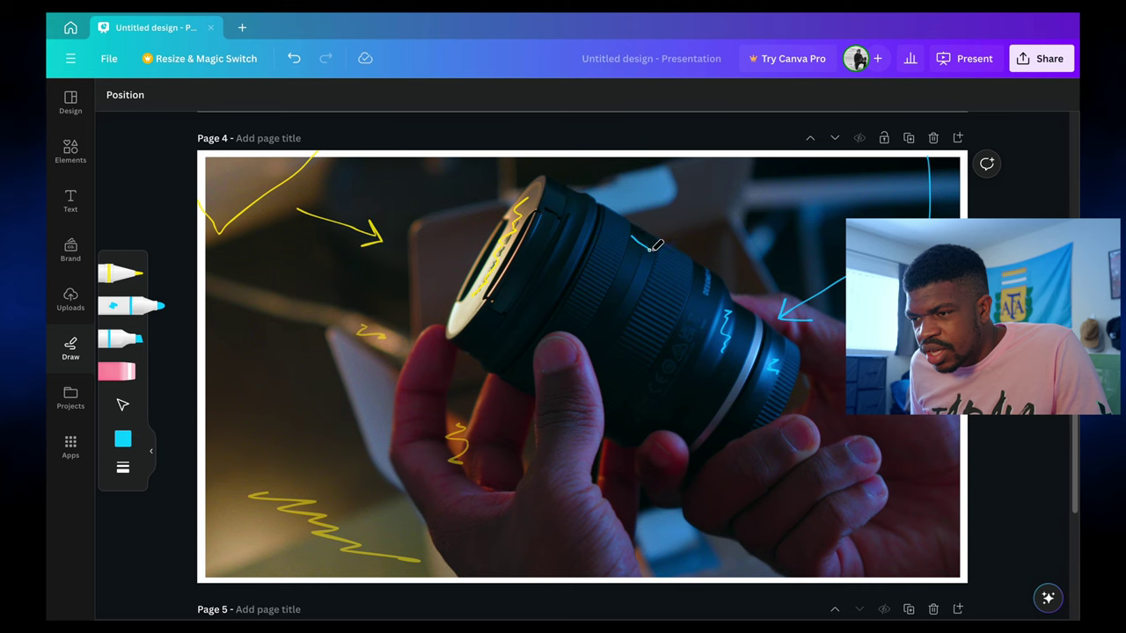
drag(655, 246, 702, 281)
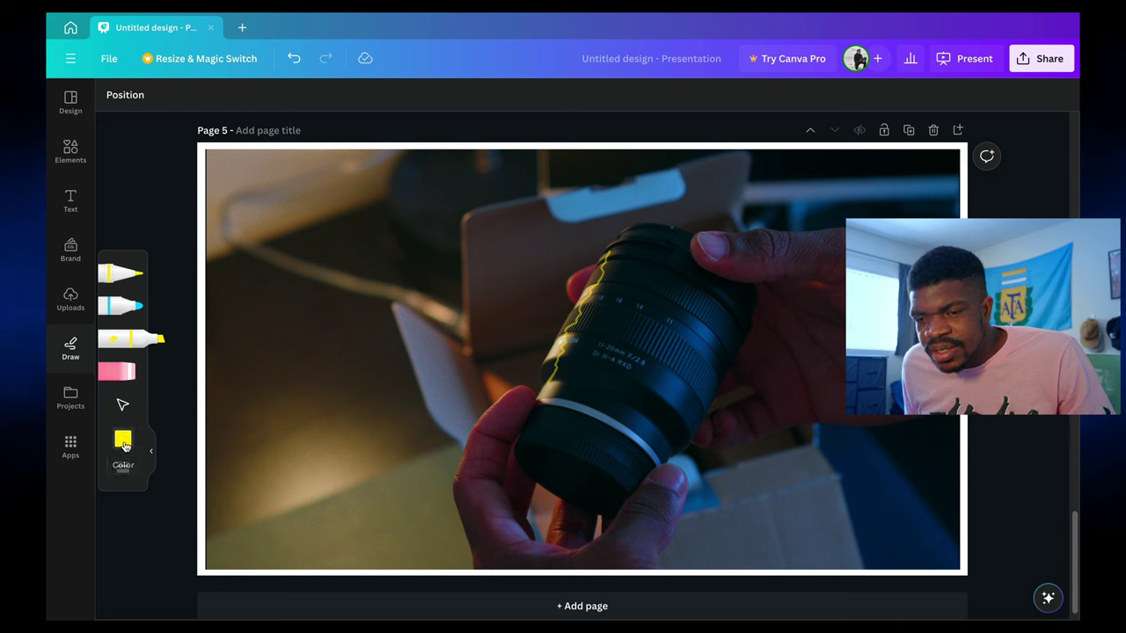
- Draw a cyan zigzag across the lens on page 5
drag(715, 308, 674, 382)
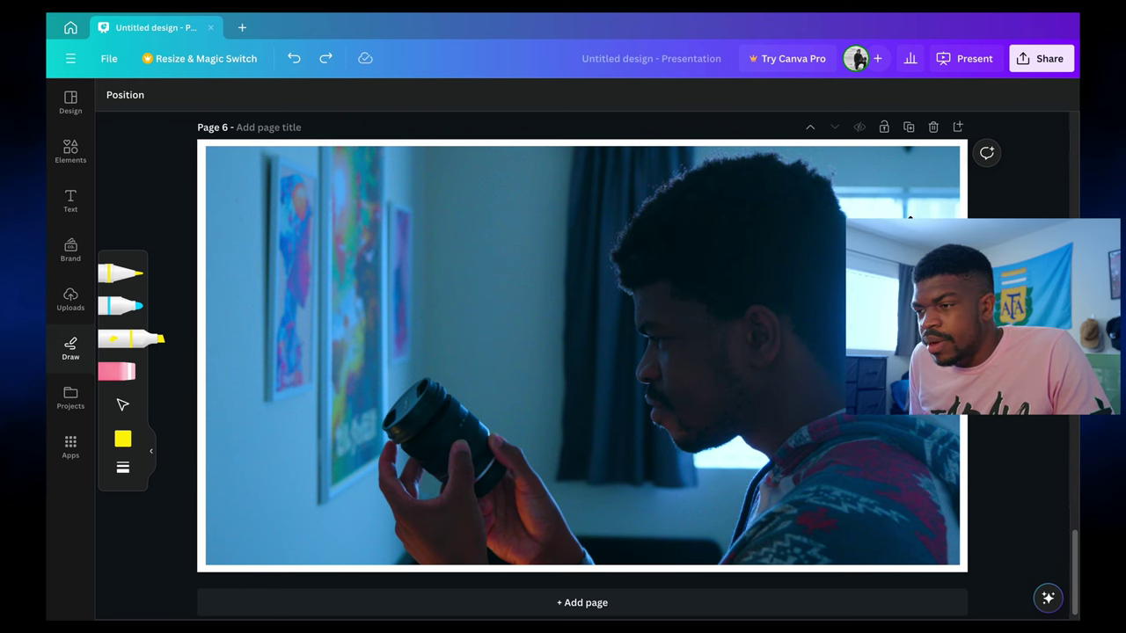
- Scribble yellow zigzags over the window, curtain and left poster, and a cyan zigzag down the man
drag(876, 222, 907, 255)
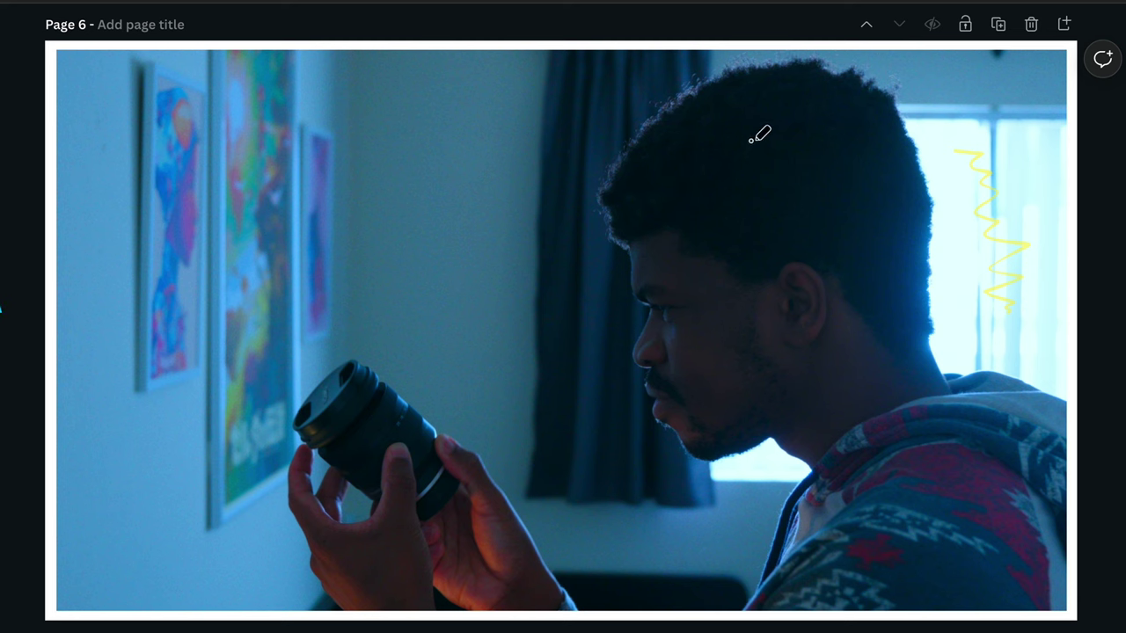
drag(764, 137, 974, 517)
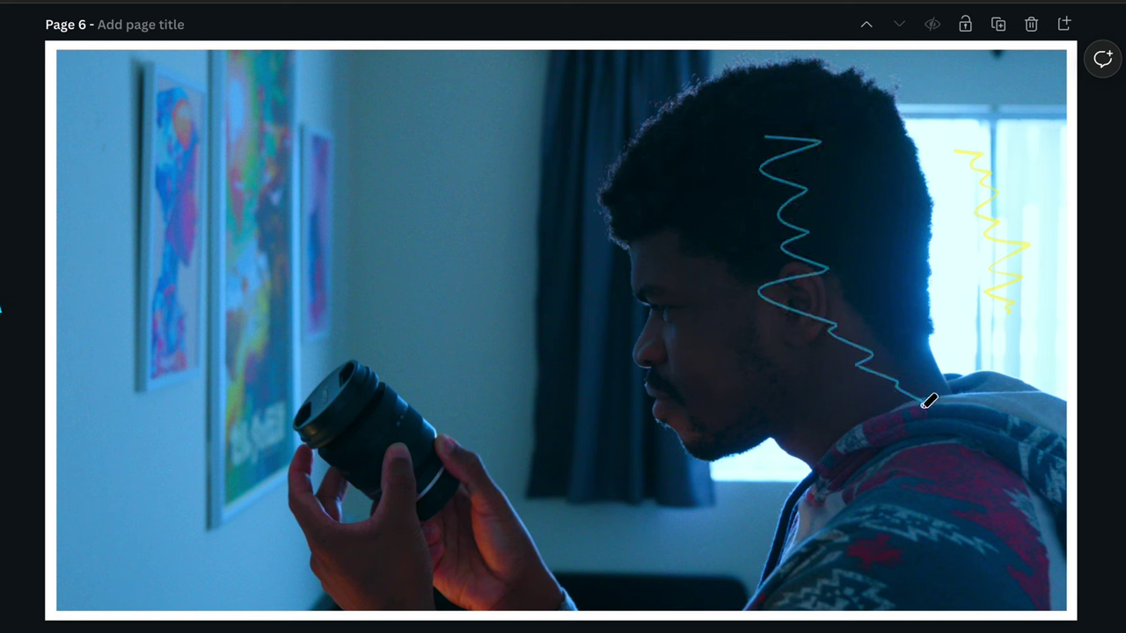
mouse_move(517, 213)
mouse_down()
mouse_move(629, 470)
mouse_move(688, 536)
mouse_up()
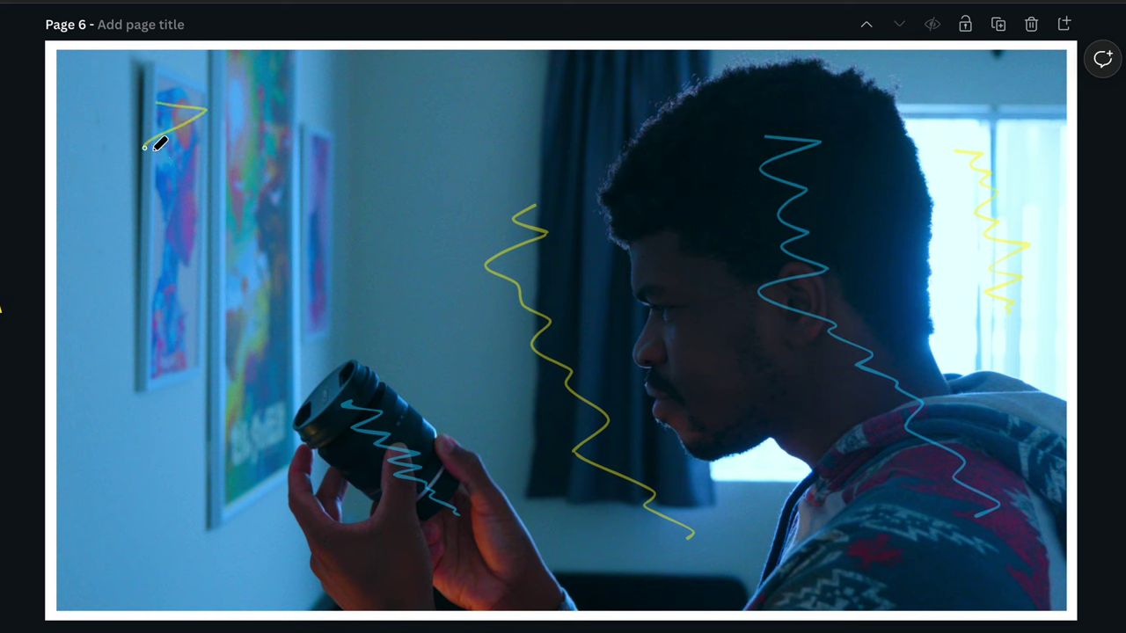
mouse_move(146, 146)
mouse_down()
mouse_move(186, 236)
mouse_move(181, 474)
mouse_up()
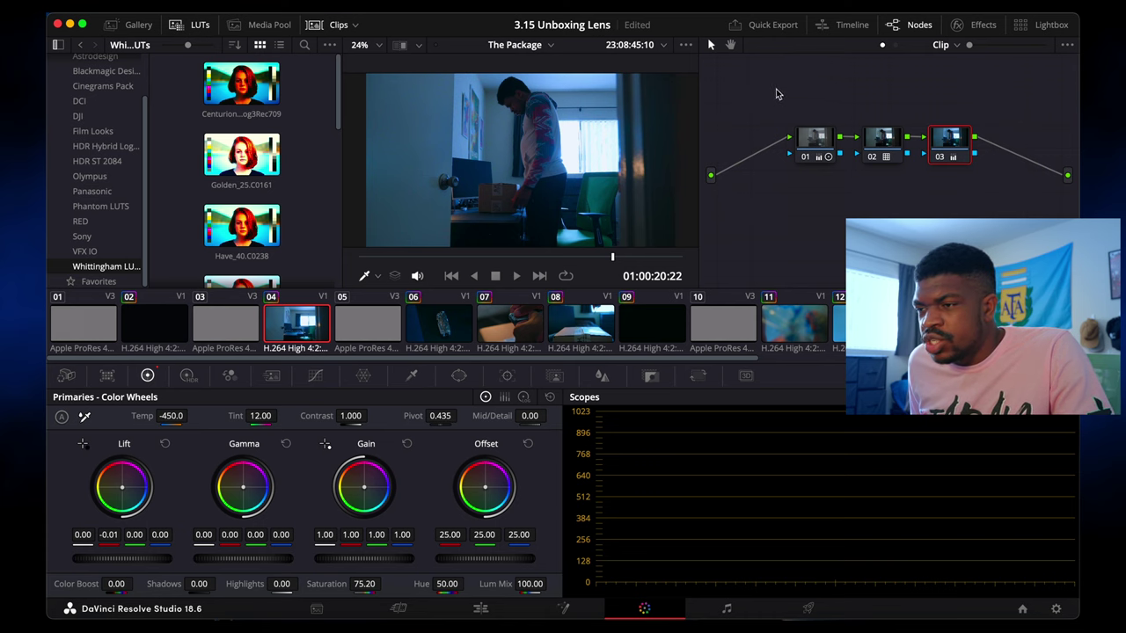
- Toggle clip 04's grading nodes 01–03 off and on to compare, then inspect nodes 02 and 01
drag(776, 94, 994, 219)
key(ctrl+d)
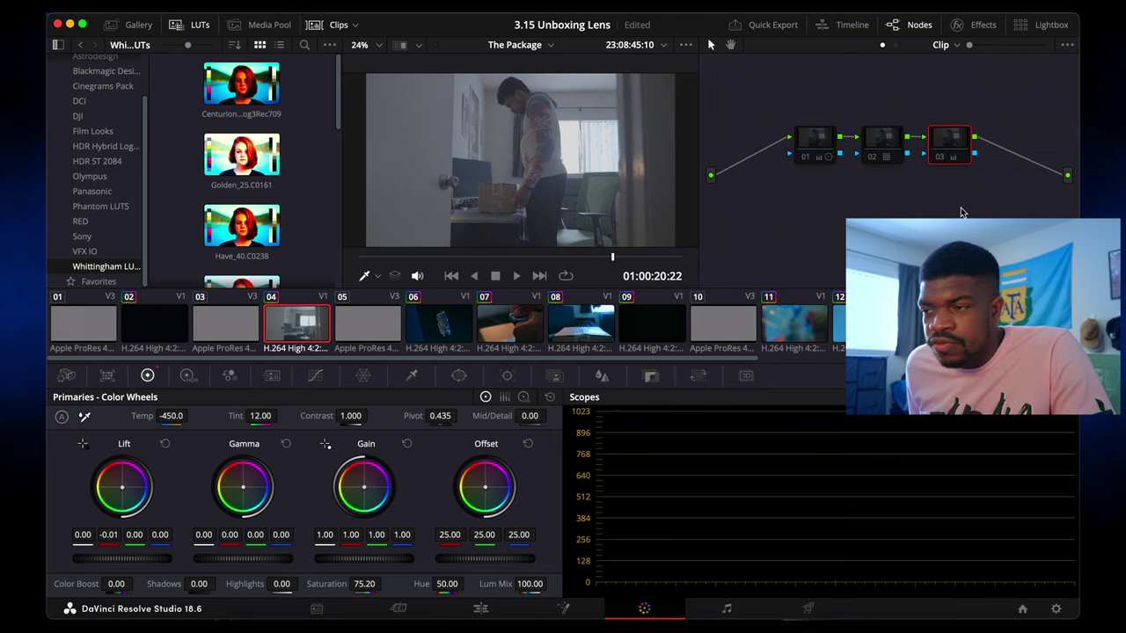
click(886, 139)
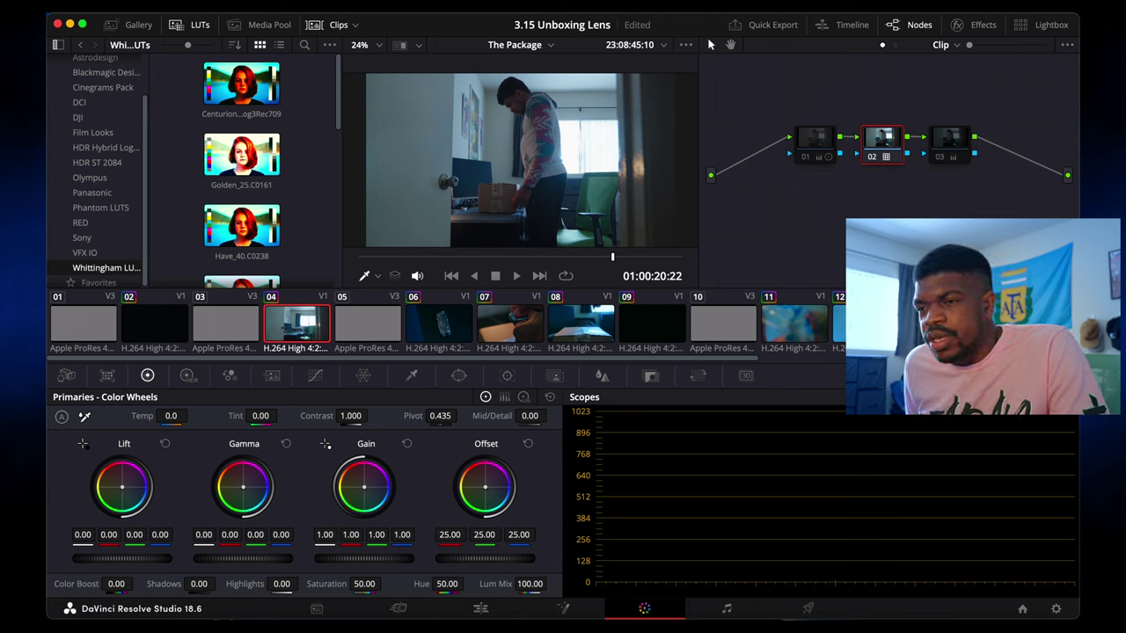
click(818, 137)
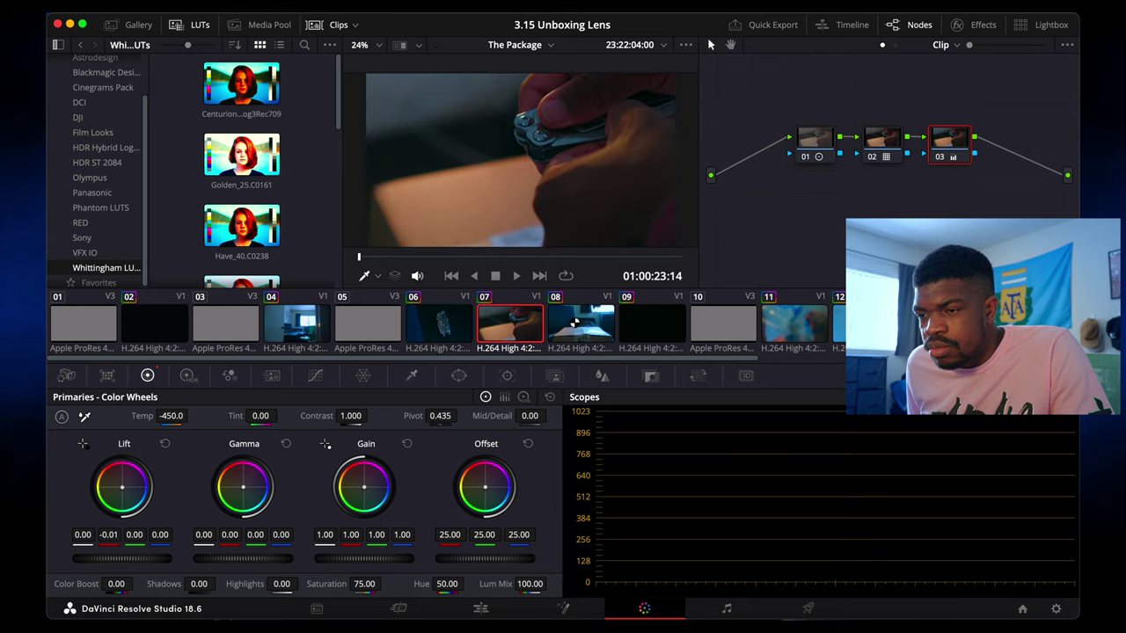
- Switch to clip 08, the sealed package close-up, to review its grade
click(581, 322)
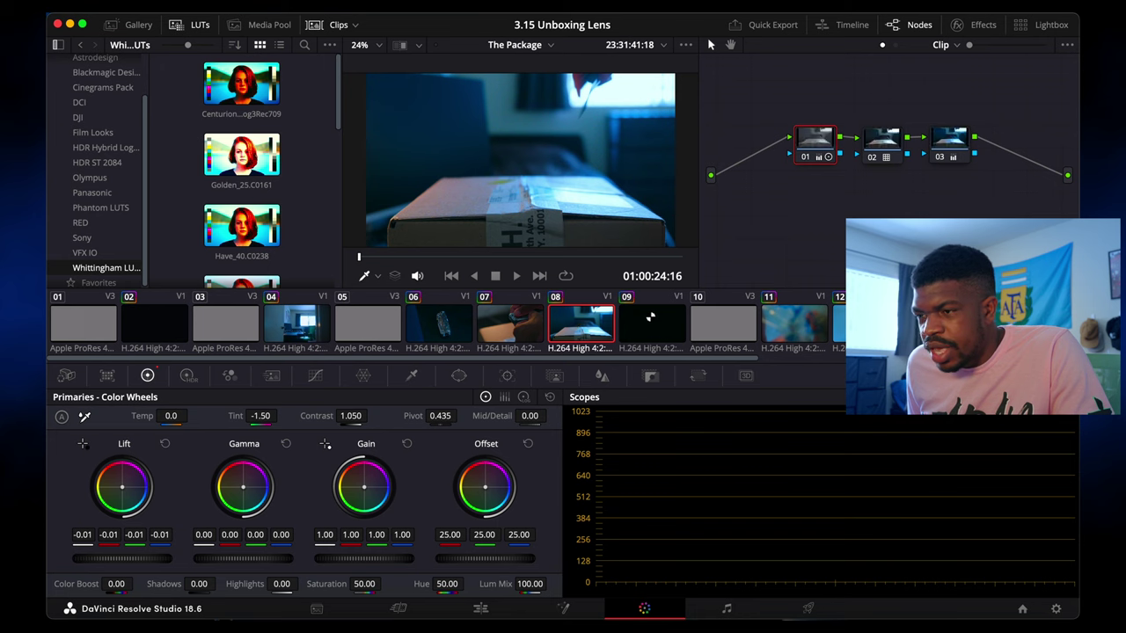
- Move on to clip 09, the blurry blue frame, to review its grade
click(650, 316)
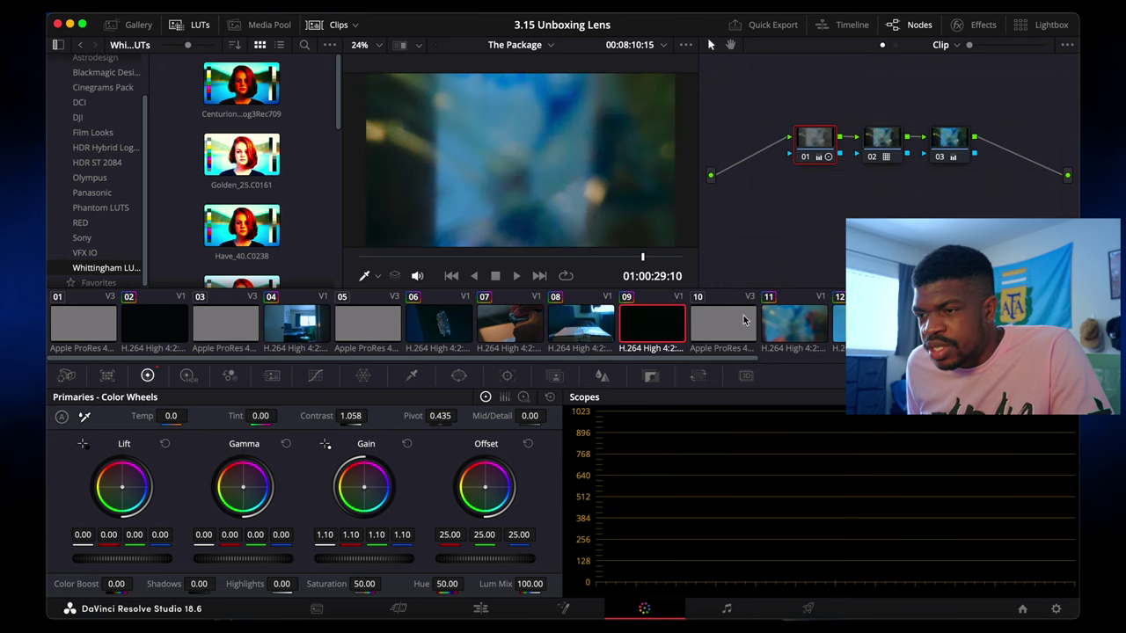